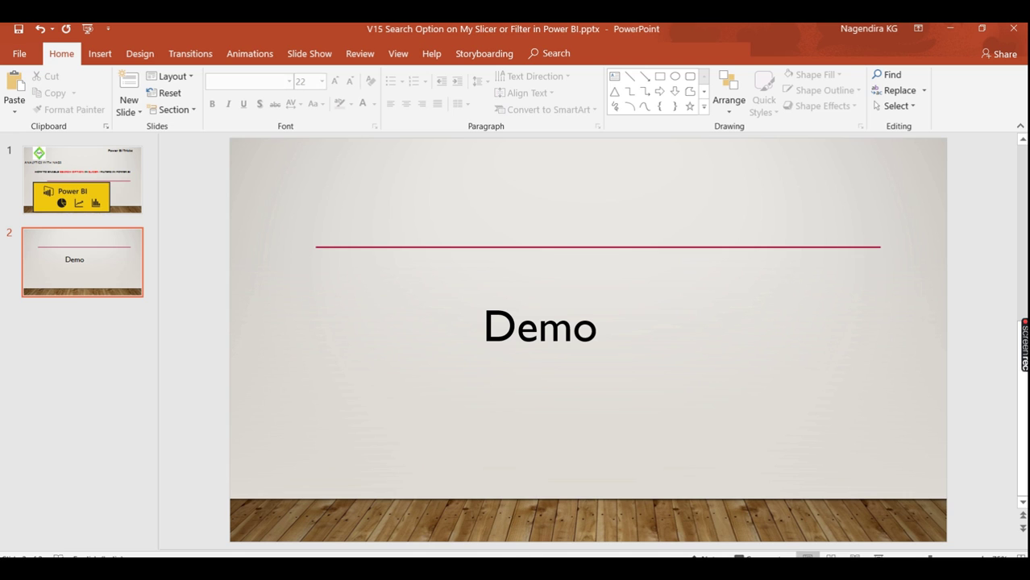
Bring the Power BI Desktop 'V19 Tooltip' report window to the front from the taskbar
mouse_move(615, 568)
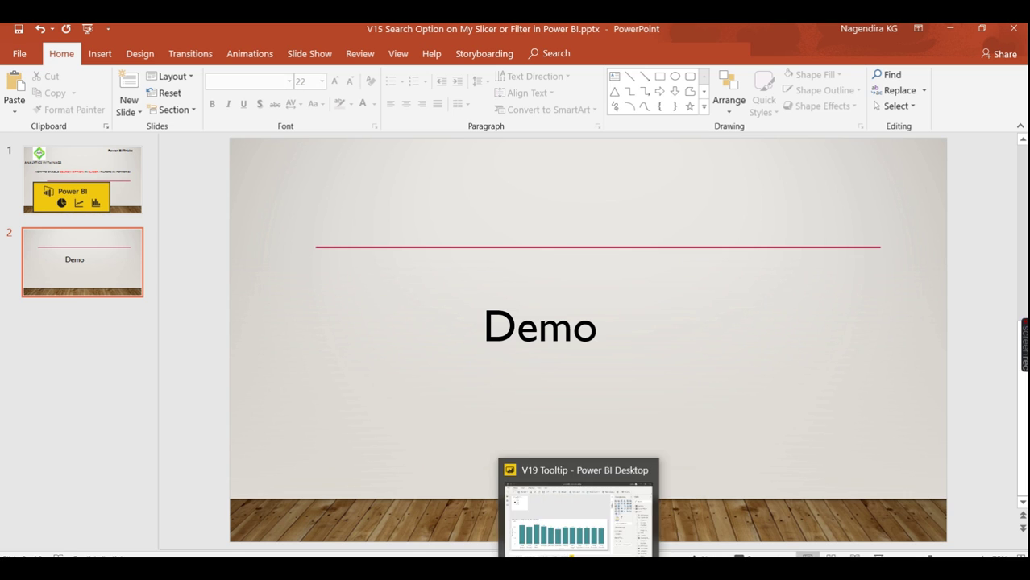
click(577, 568)
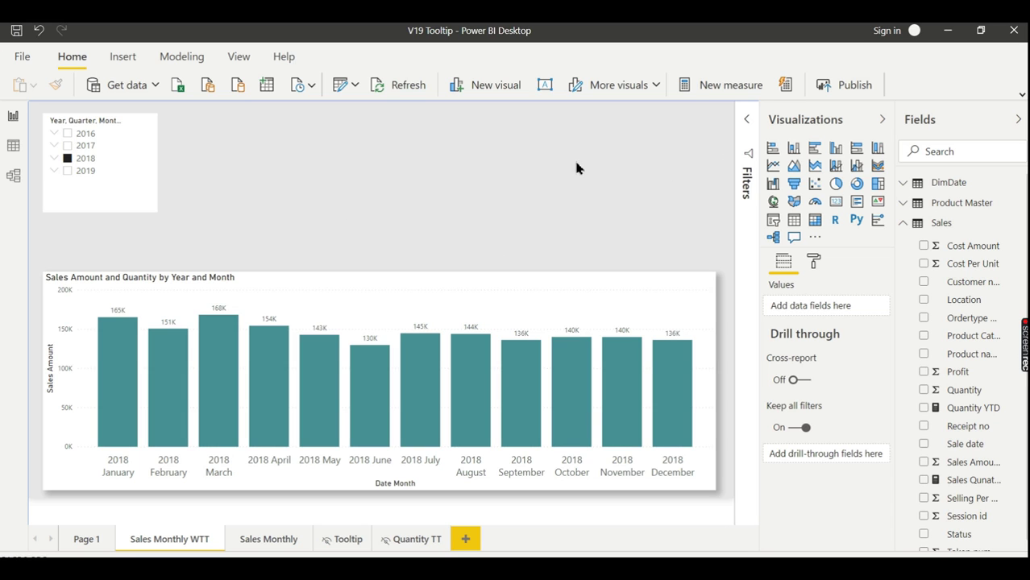
Remove the Location page filter, then re-add Location as a page-level filter
click(747, 121)
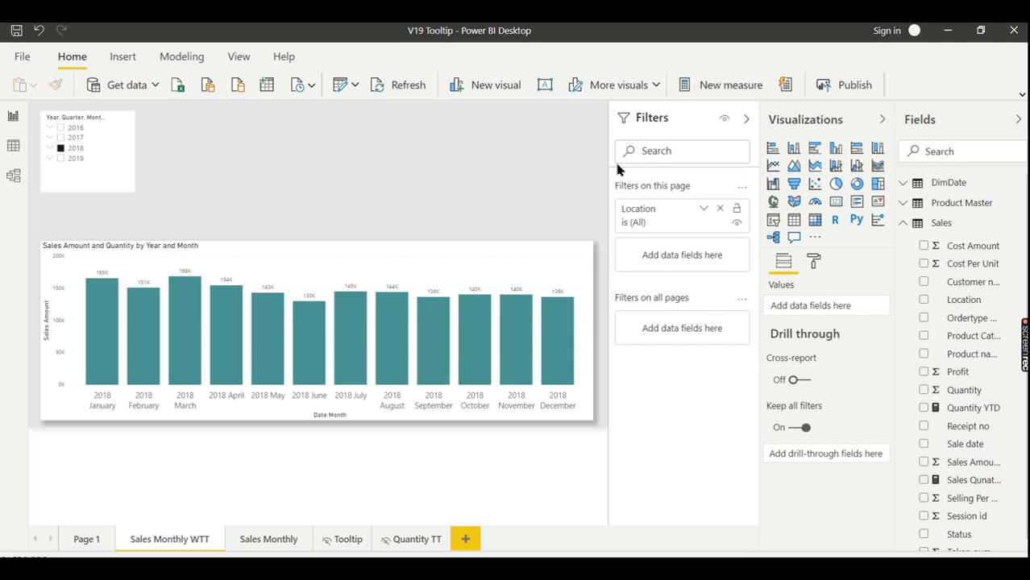
click(720, 209)
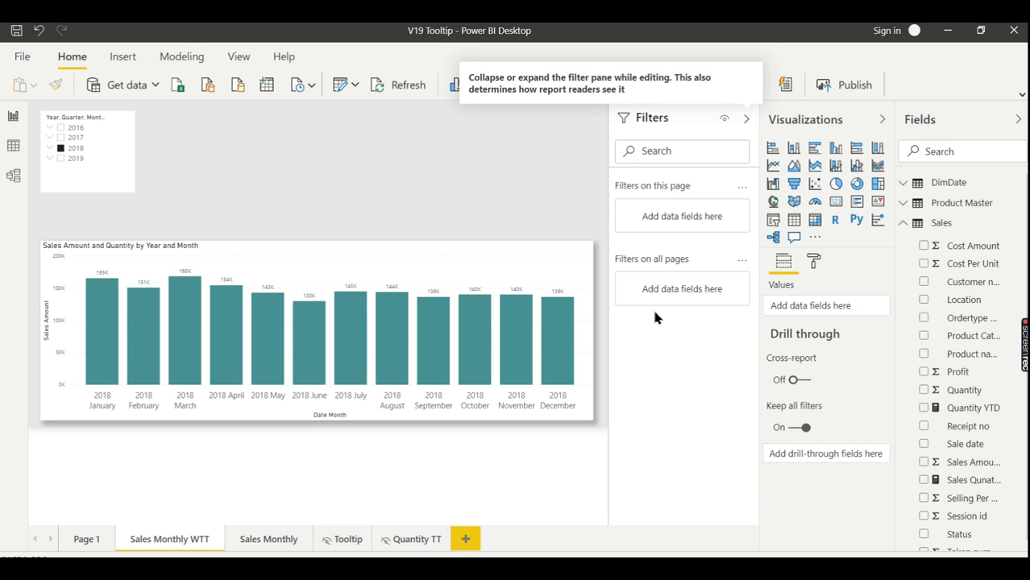
click(482, 260)
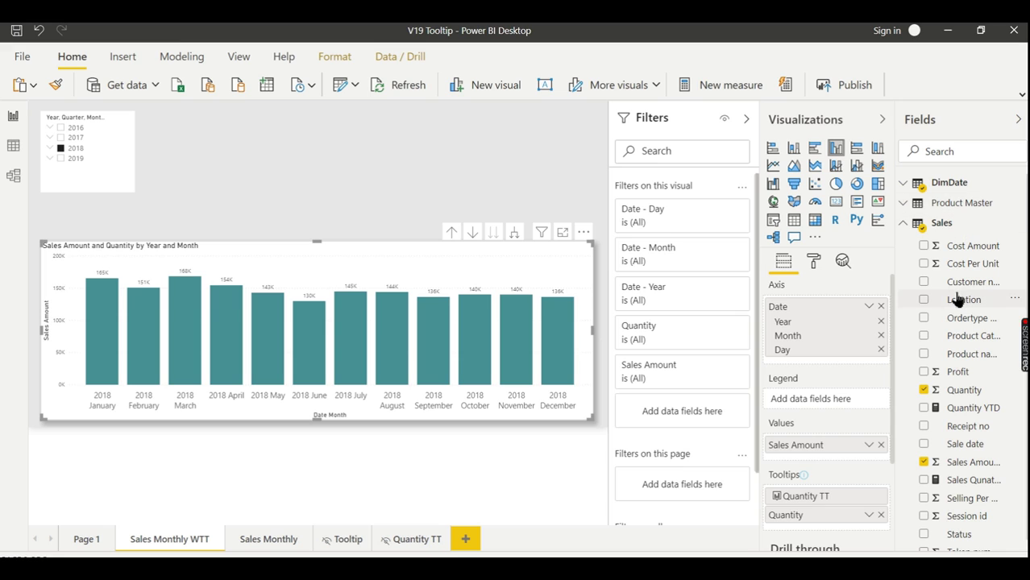
drag(957, 299, 682, 485)
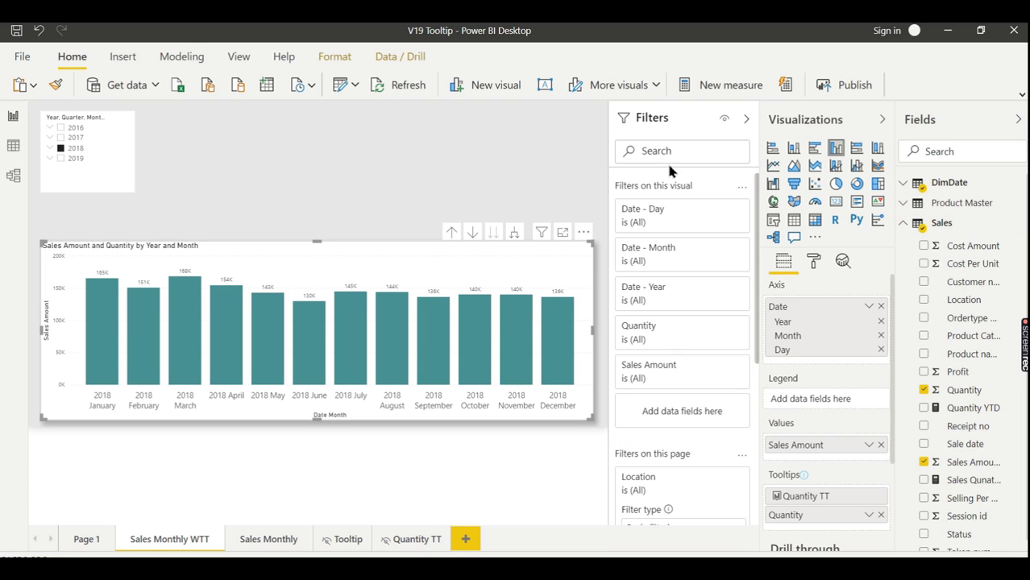
Search the Filters pane for 'Locat' and the Location values for 'chenai', then collapse the pane
text(chenn)
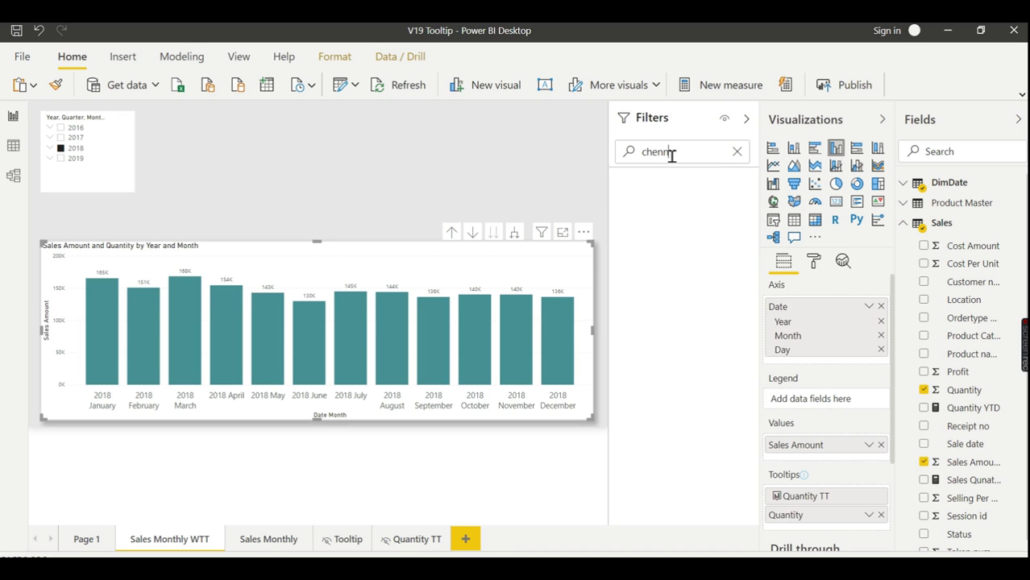
key(BackSpace)
key(BackSpace)
key(BackSpace)
key(BackSpace)
key(BackSpace)
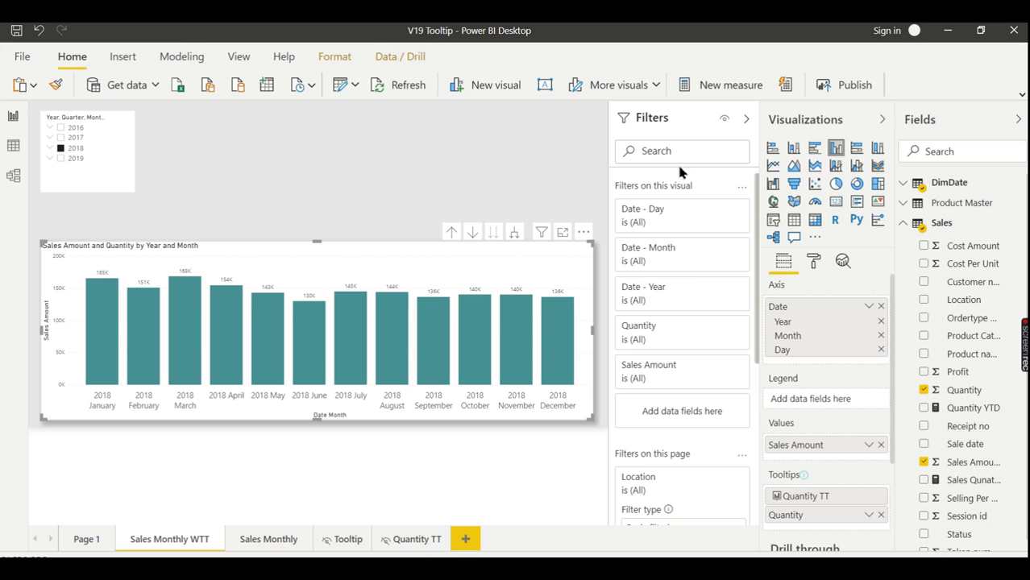
text(Locat)
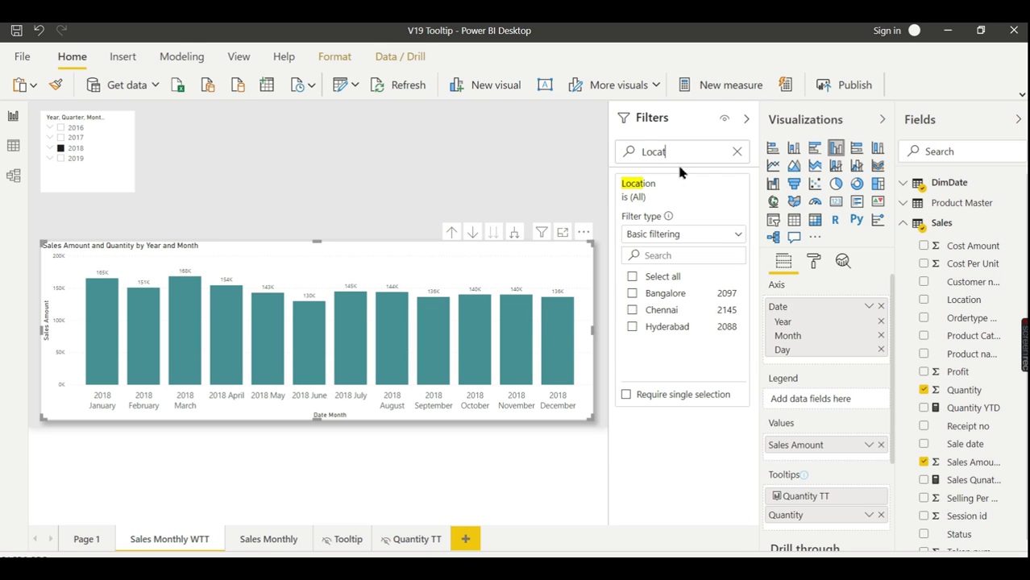
mouse_move(632, 194)
click(650, 260)
text(chen)
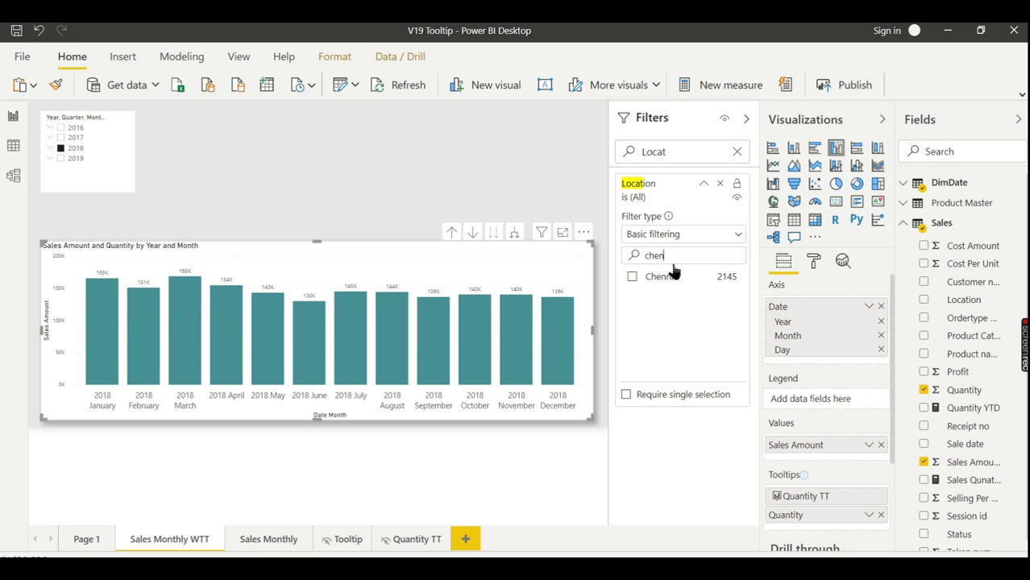
text(ai)
click(746, 118)
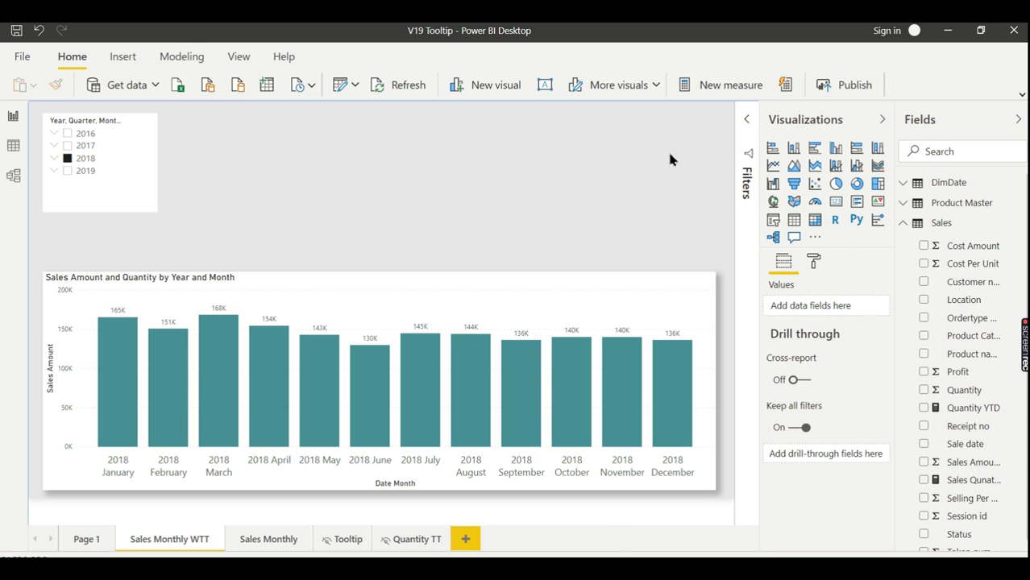
Insert a narrow blank slicer at the top right and set the year slicer to 2017
click(772, 226)
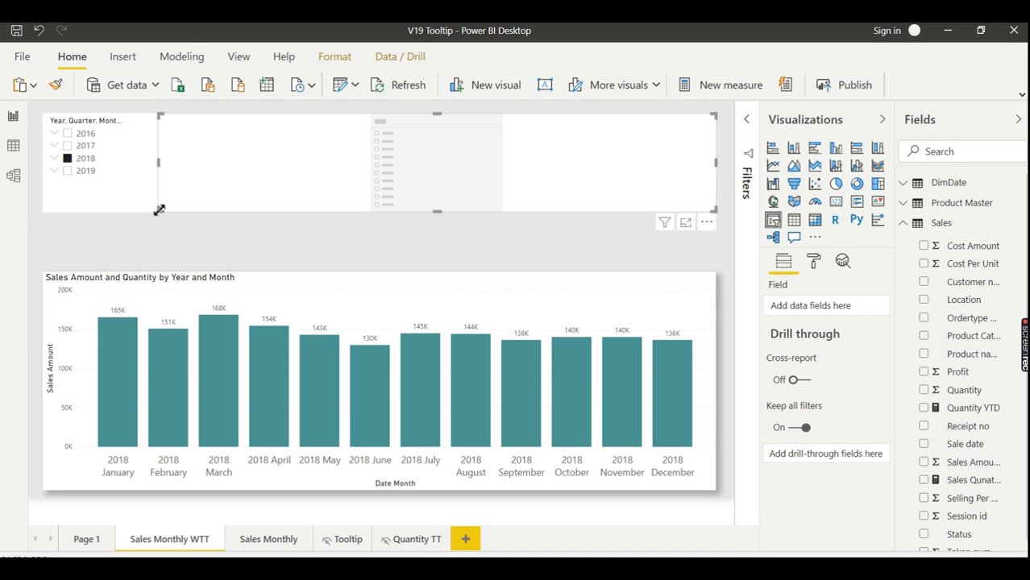
drag(161, 210, 495, 242)
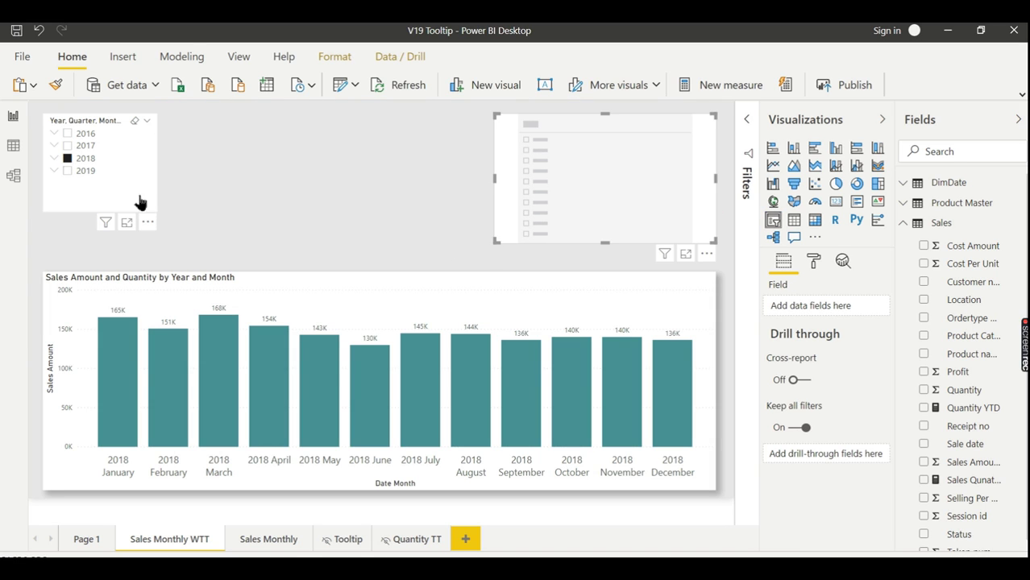
click(115, 118)
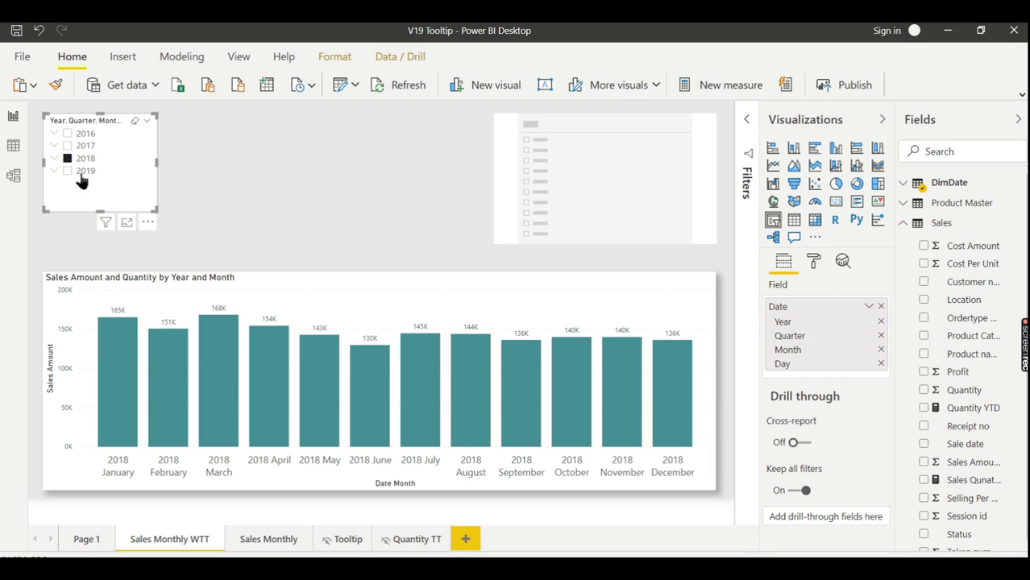
click(86, 146)
click(85, 134)
click(85, 146)
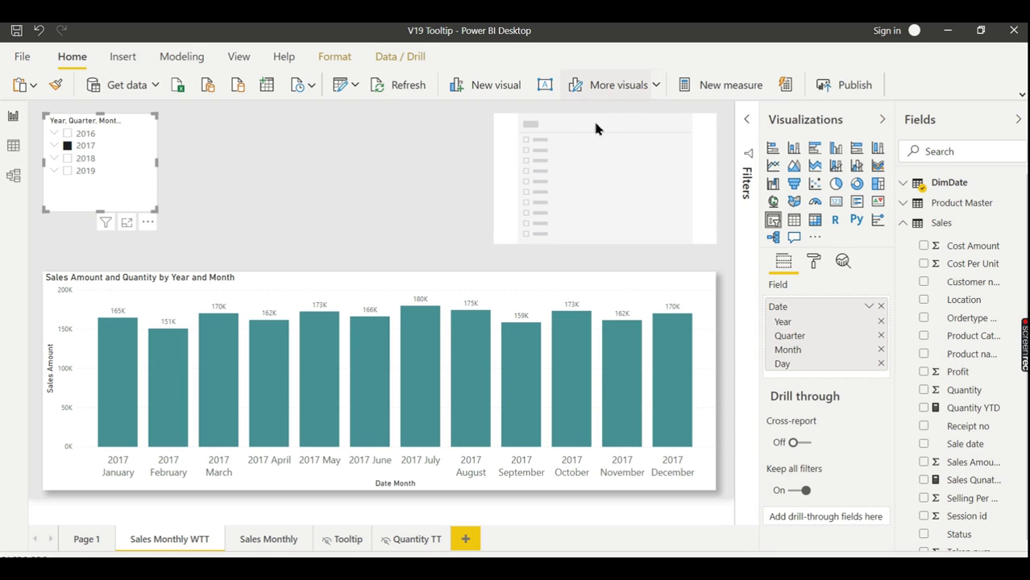
click(665, 154)
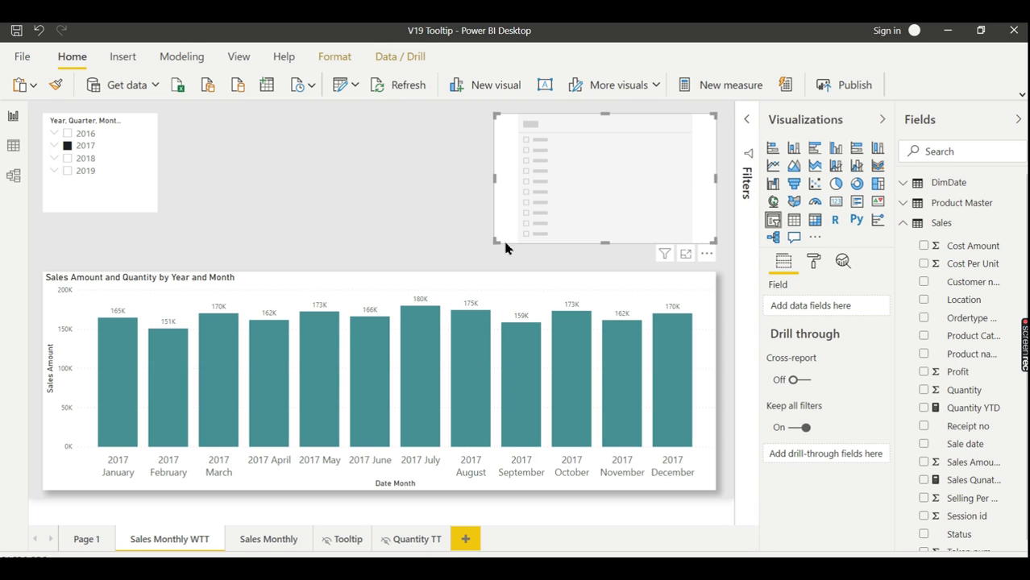
drag(496, 240, 526, 234)
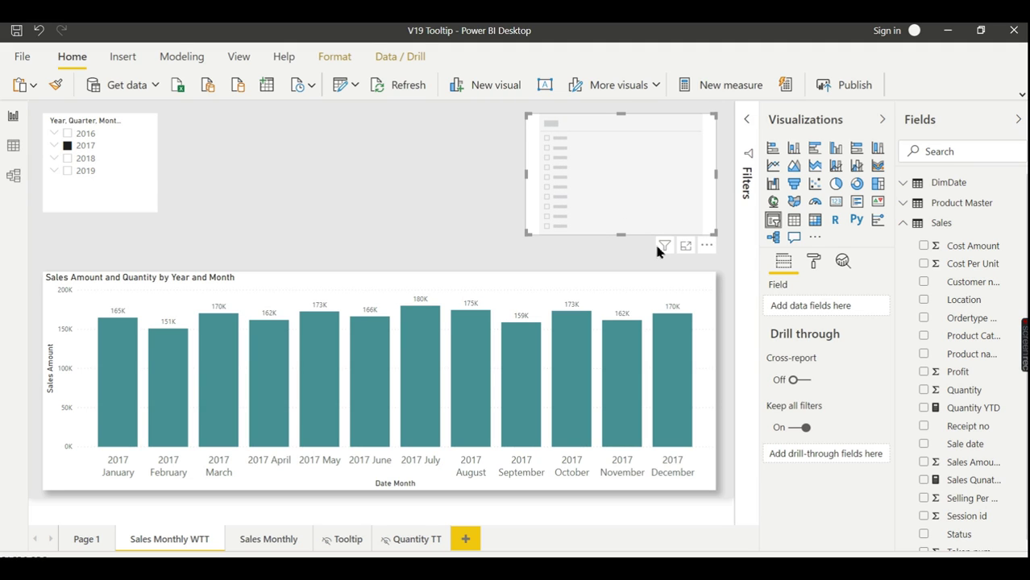
Put the Receipt no field in the slicer and set its item text size to 15 pt
scroll(959, 387, down, 1)
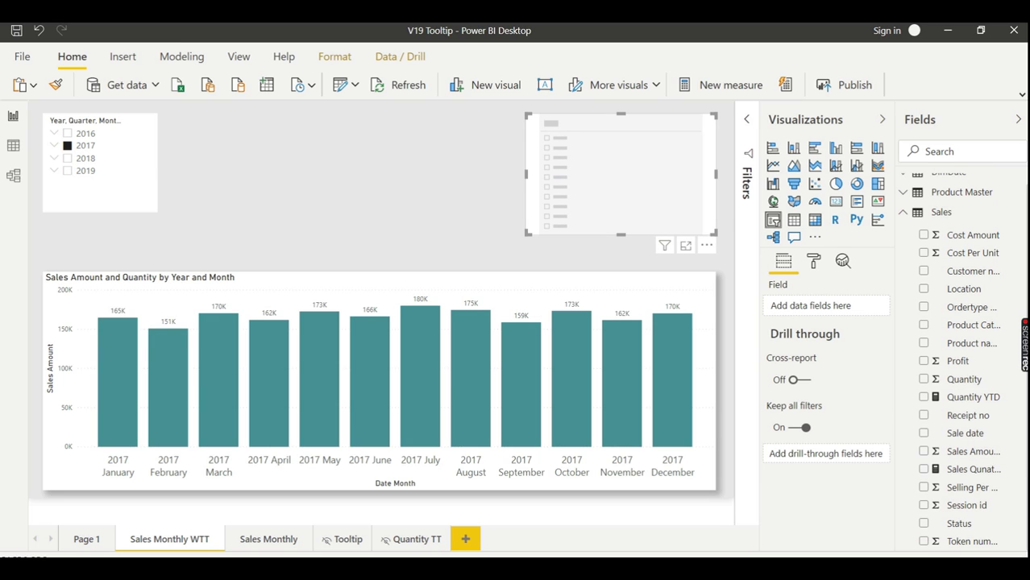
click(924, 415)
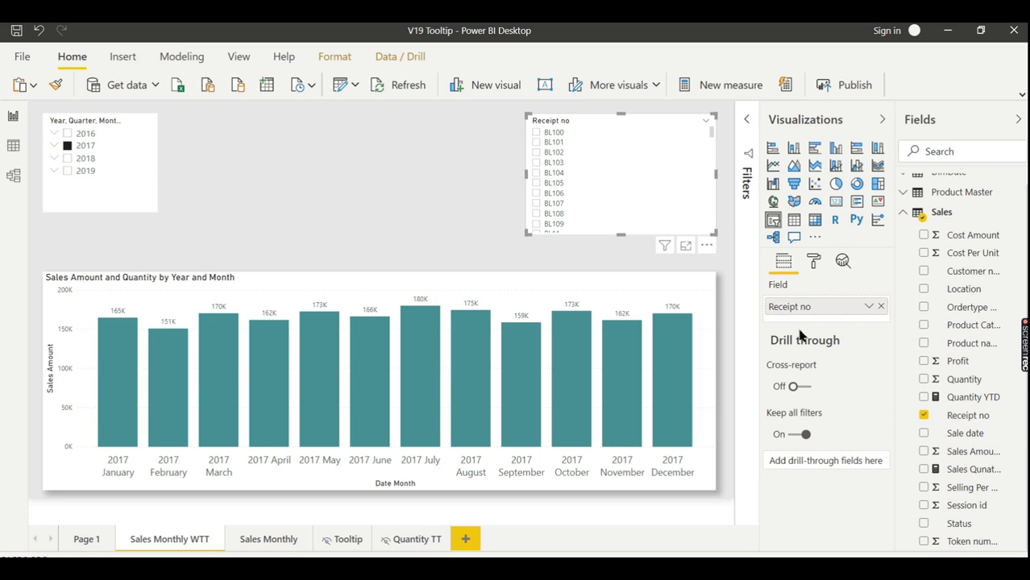
click(815, 265)
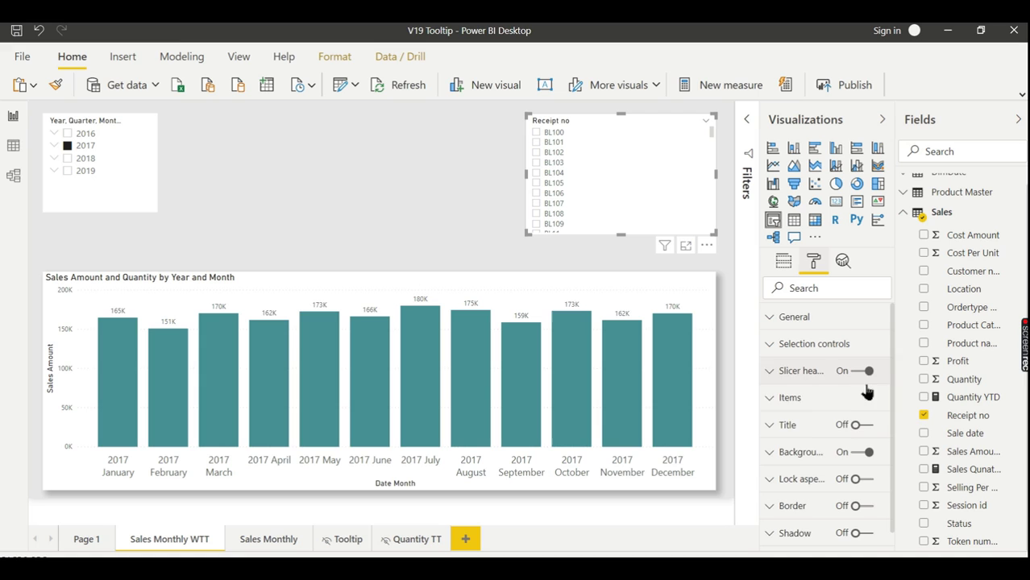
click(842, 405)
scroll(892, 352, down, 3)
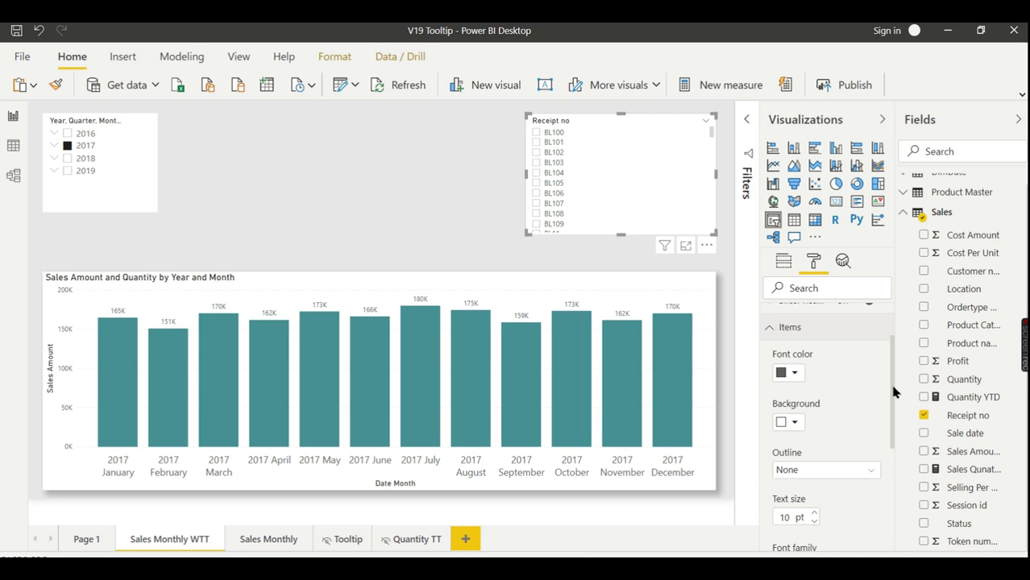
click(814, 468)
click(814, 469)
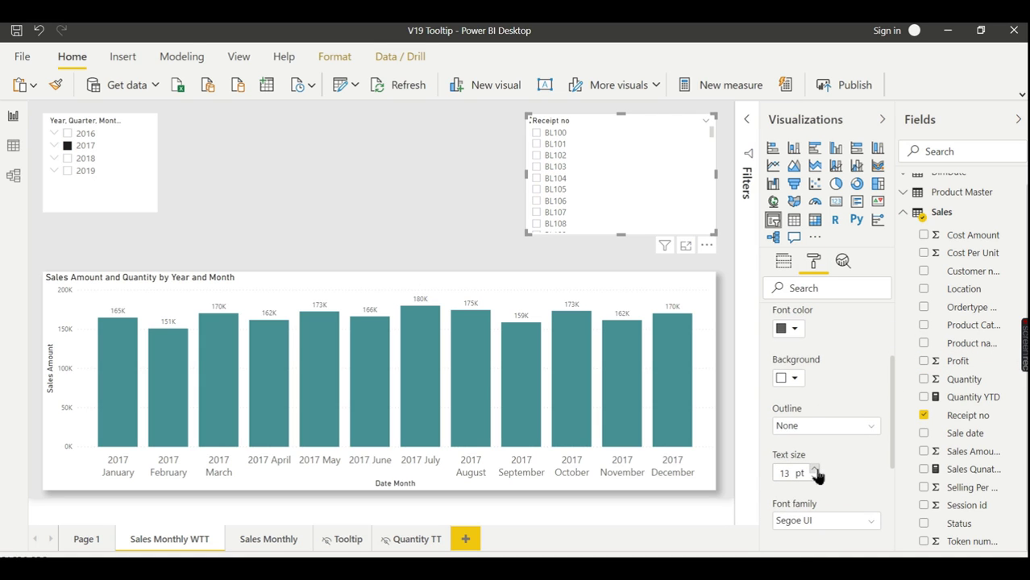
click(814, 469)
click(814, 469)
click(814, 469)
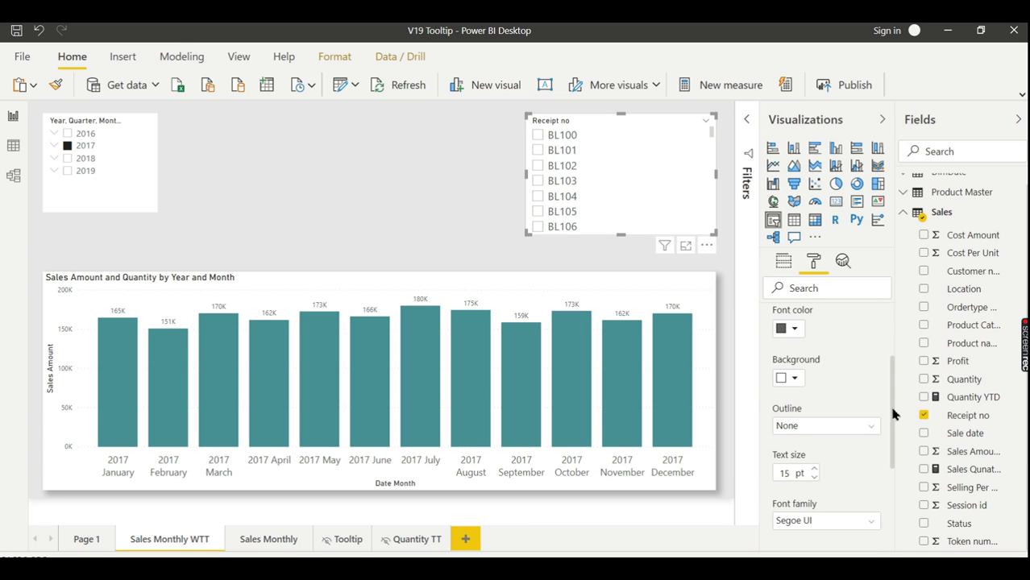
Enlarge the slicer header text size and deselect the slicer to view the result
scroll(892, 414, up, 3)
click(812, 399)
click(810, 374)
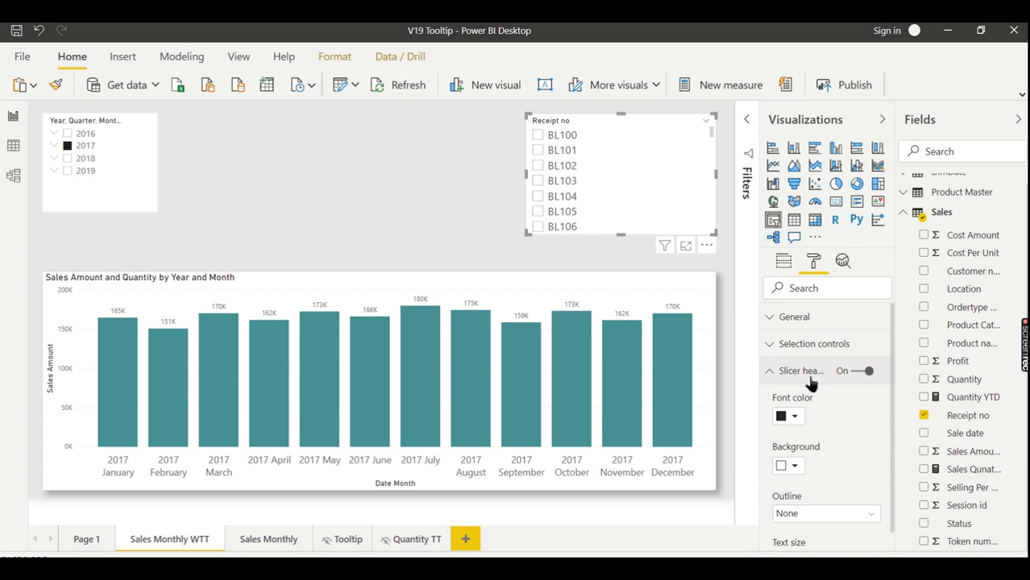
scroll(894, 386, down, 3)
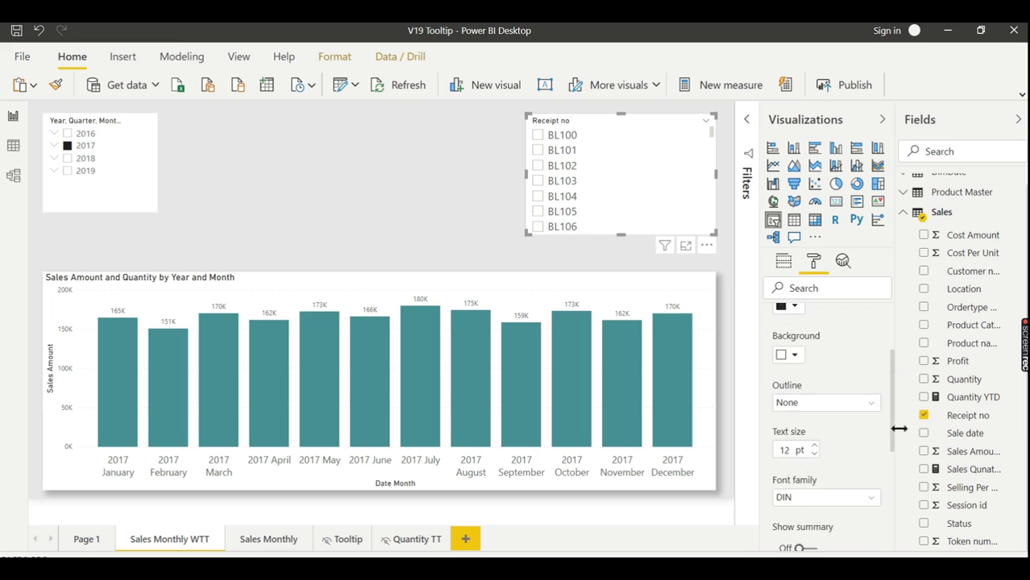
scroll(820, 402, down, 1)
click(814, 396)
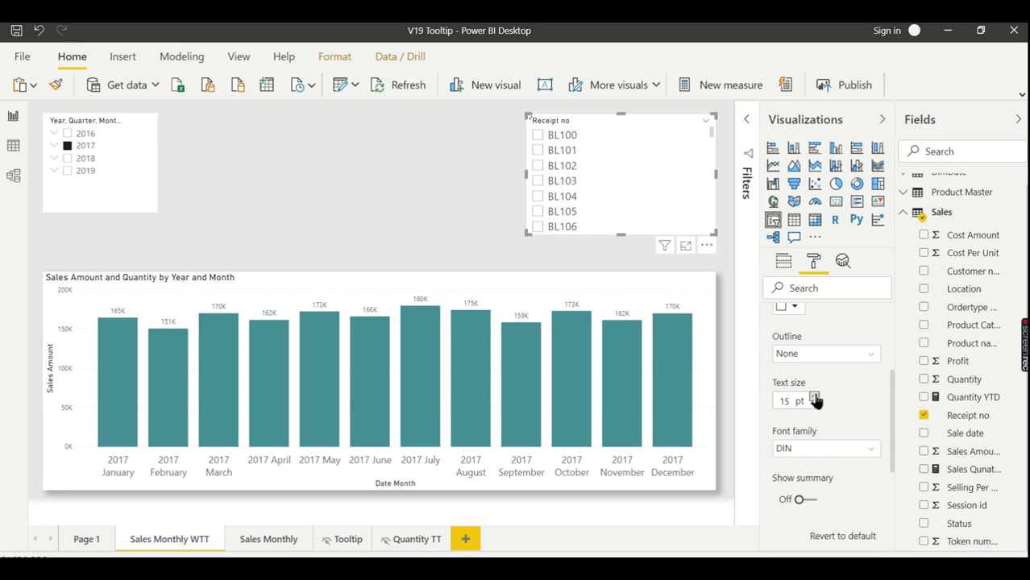
click(487, 226)
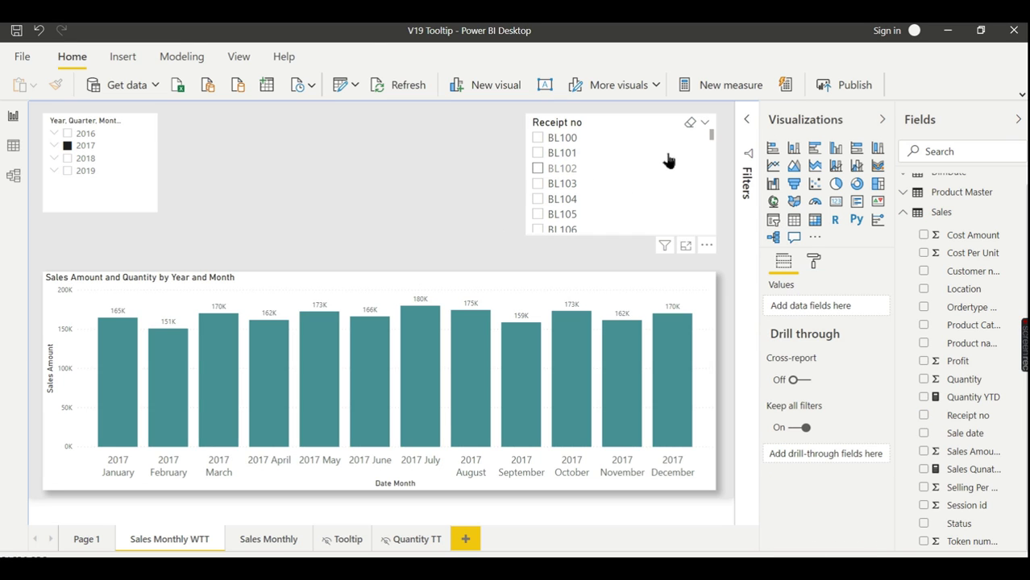
mouse_move(712, 141)
mouse_down()
mouse_move(712, 239)
mouse_move(715, 129)
mouse_up()
Move the Receipt no slicer slightly lower and enable its search box
click(715, 129)
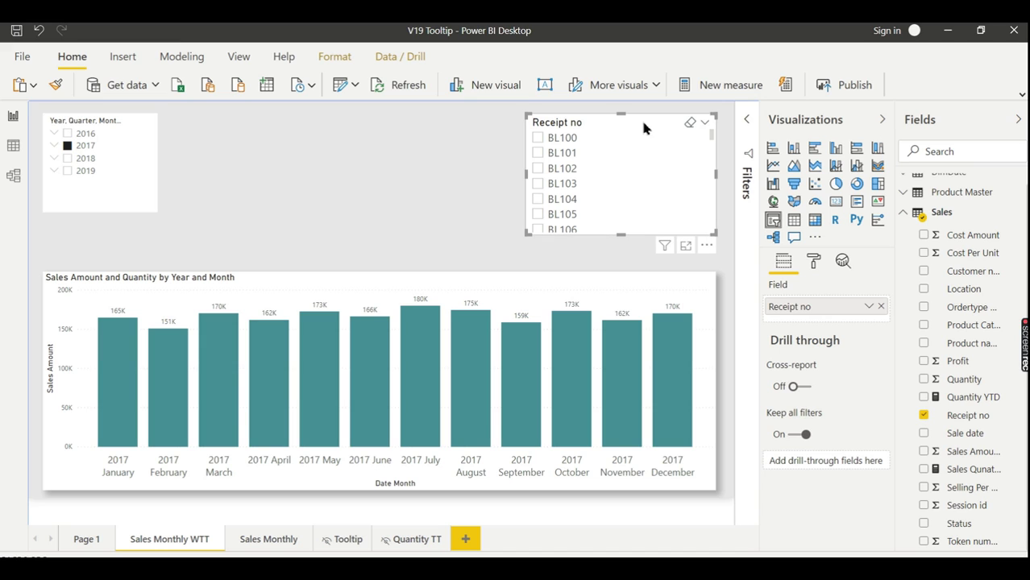
drag(643, 127, 639, 147)
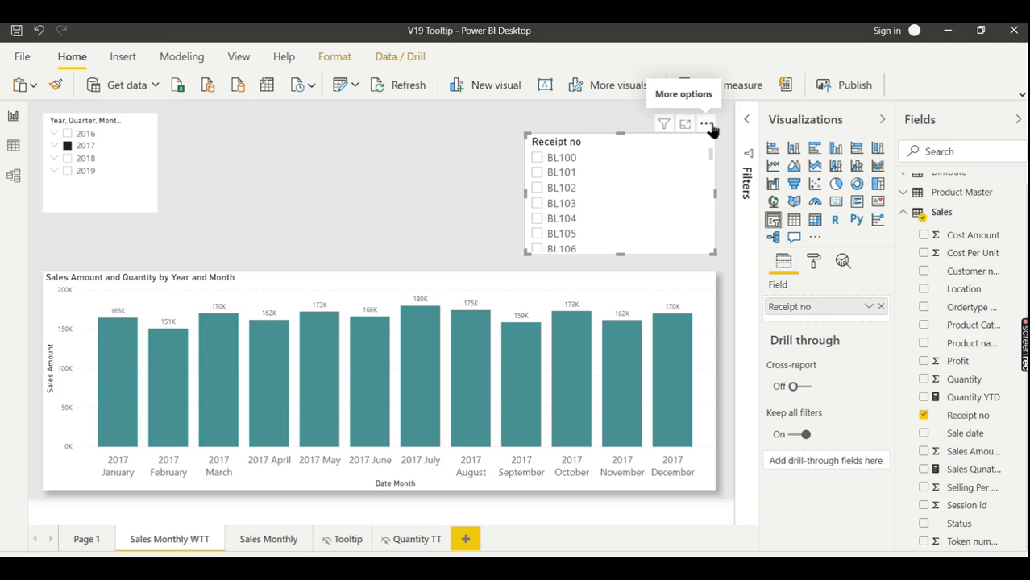
click(707, 125)
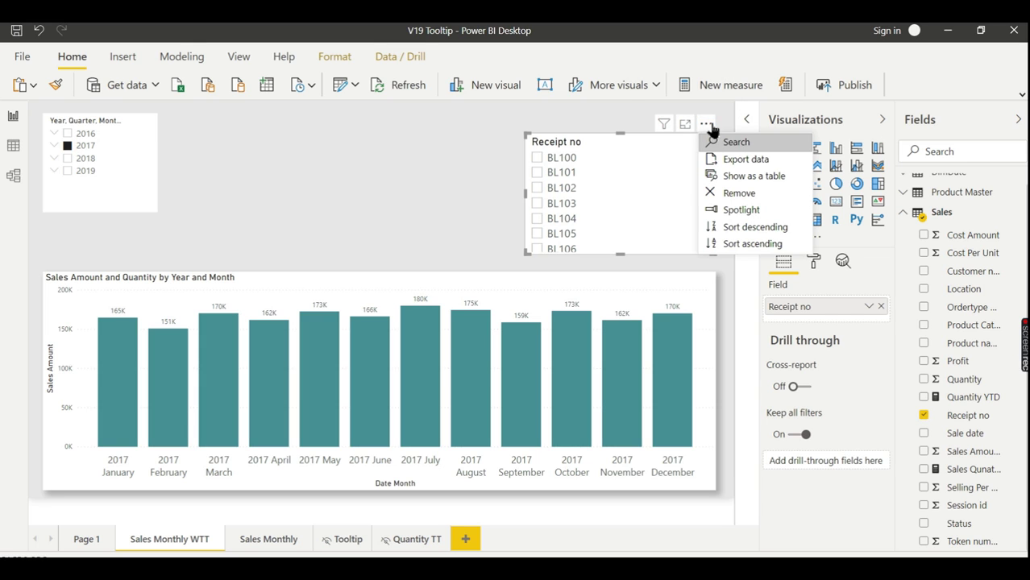
click(736, 142)
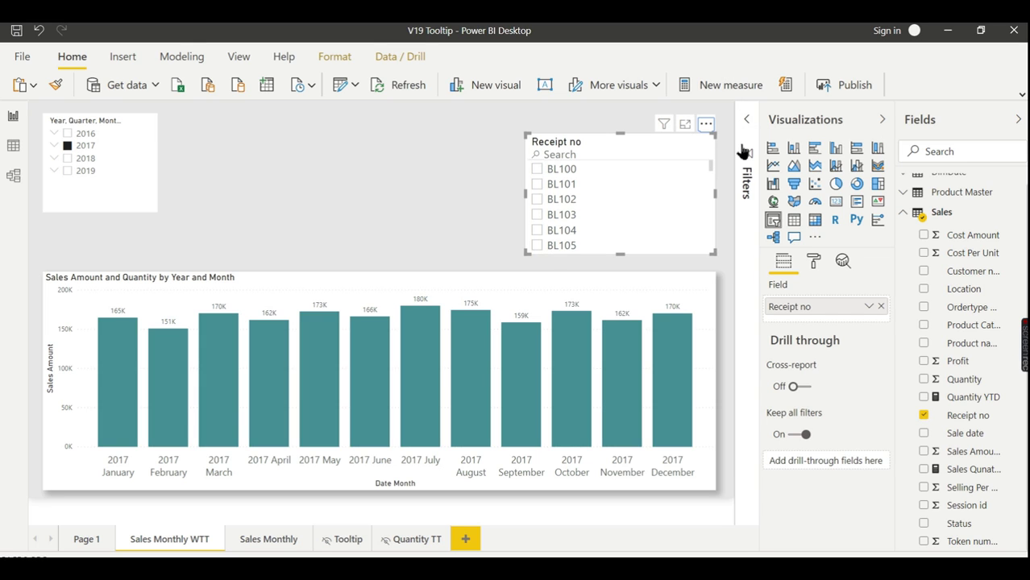
Search the slicer for 72 to show only BL172, BL272 and BL72
click(583, 158)
text(B)
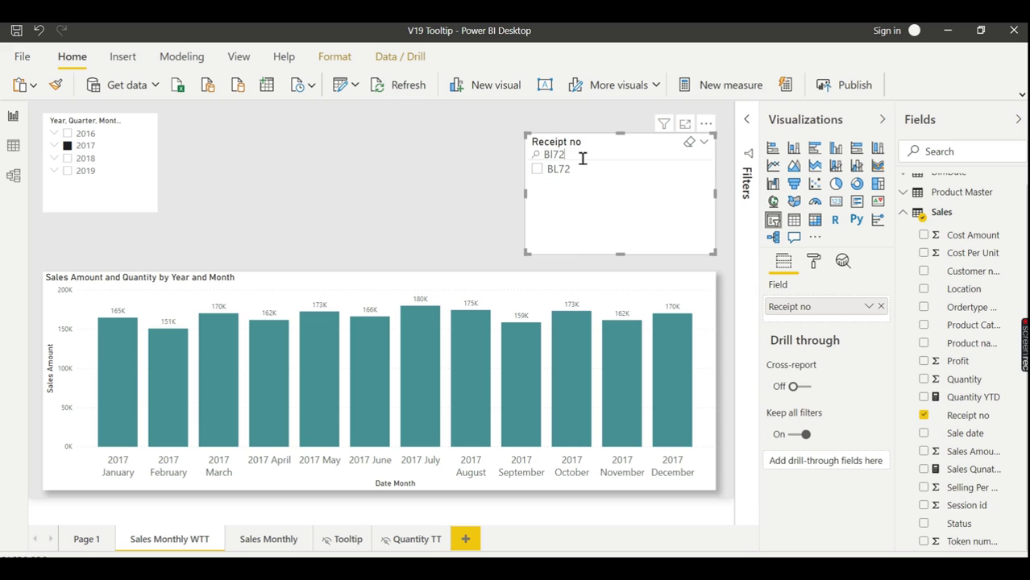
key(BackSpace)
text(72)
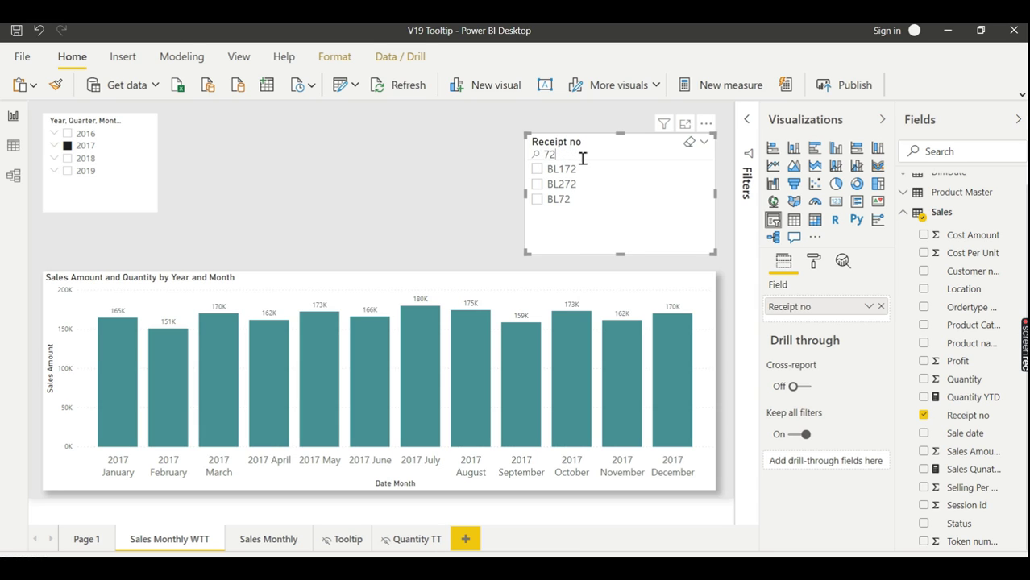